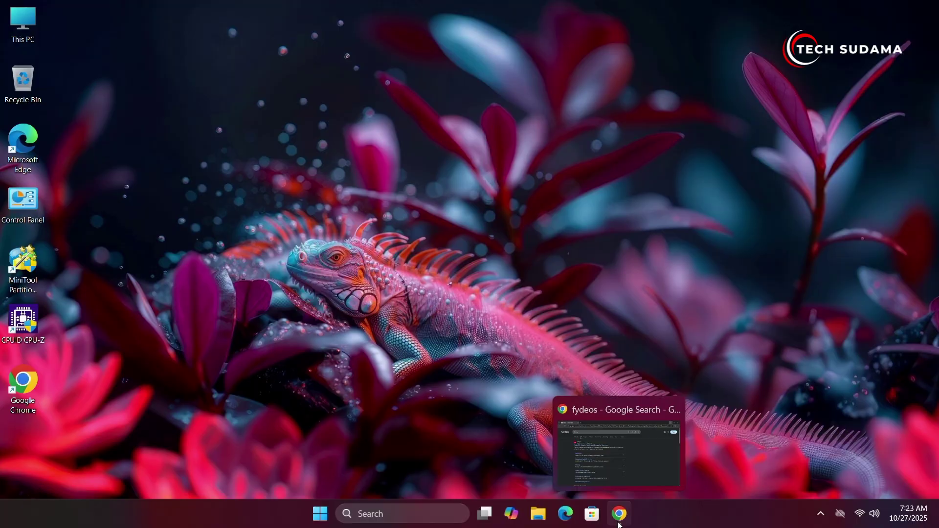
From the search results, open fydeos.io and go to the FydeOS for PC download options
{"action": "left_click", "coordinate": [618, 517]}
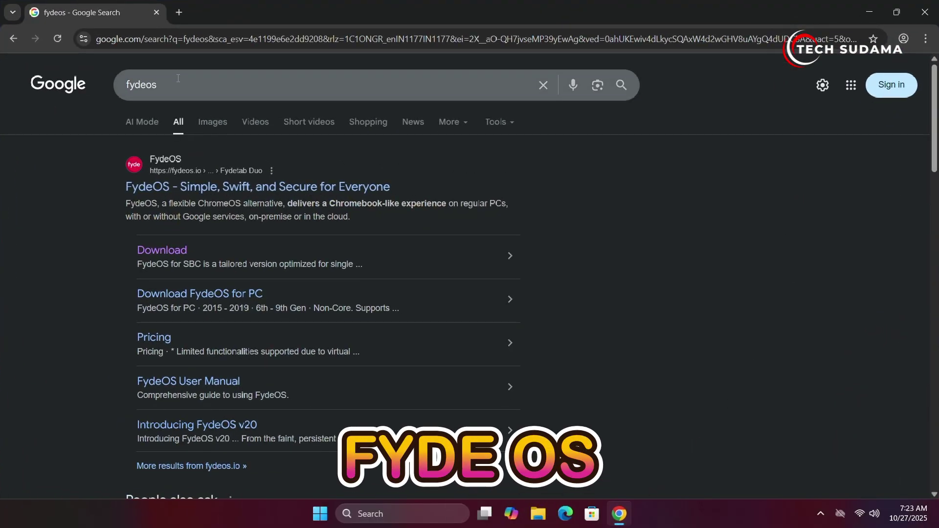
{"action": "left_click", "coordinate": [225, 189]}
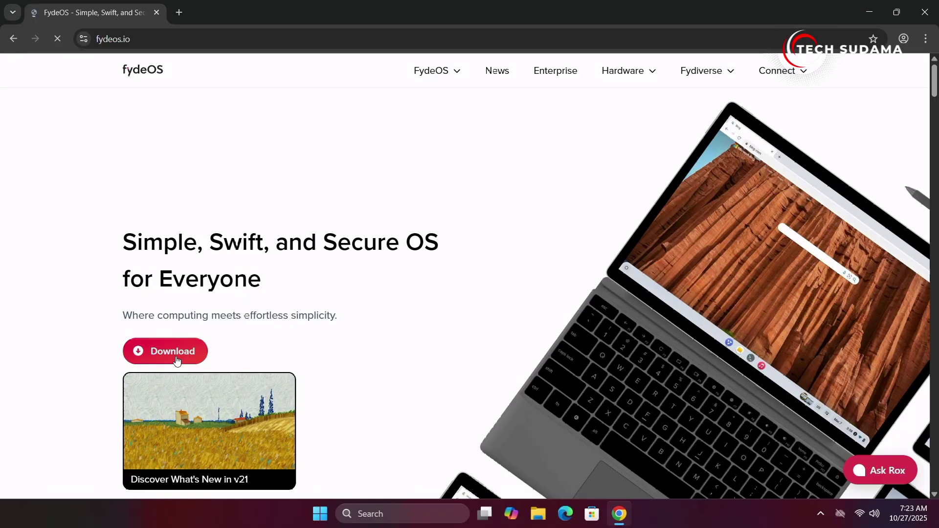
{"action": "left_click", "coordinate": [173, 354]}
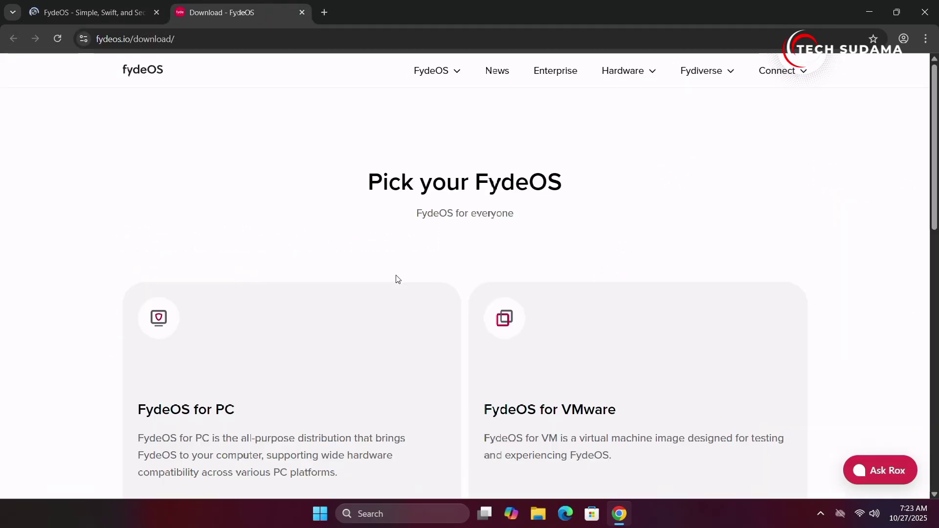
{"action": "left_click", "coordinate": [284, 386]}
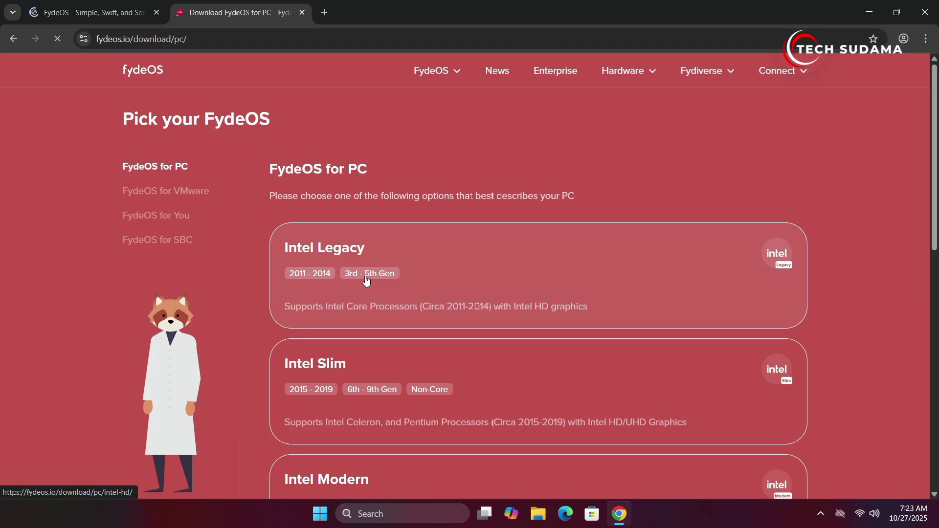
Check the CPU model (AMD Ryzen 5 5600G) in Task Manager's Performance view
{"action": "left_click", "coordinate": [868, 13]}
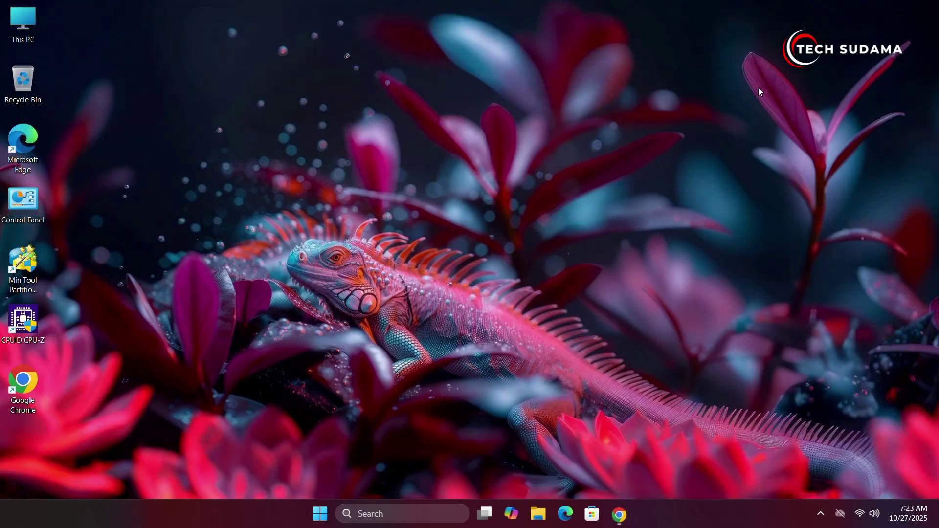
{"action": "right_click", "coordinate": [682, 510]}
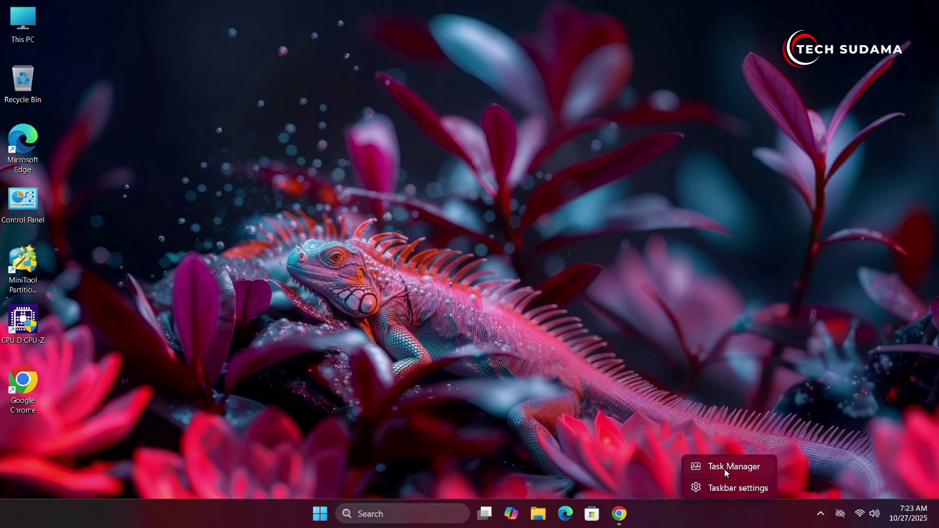
{"action": "left_click", "coordinate": [829, 446]}
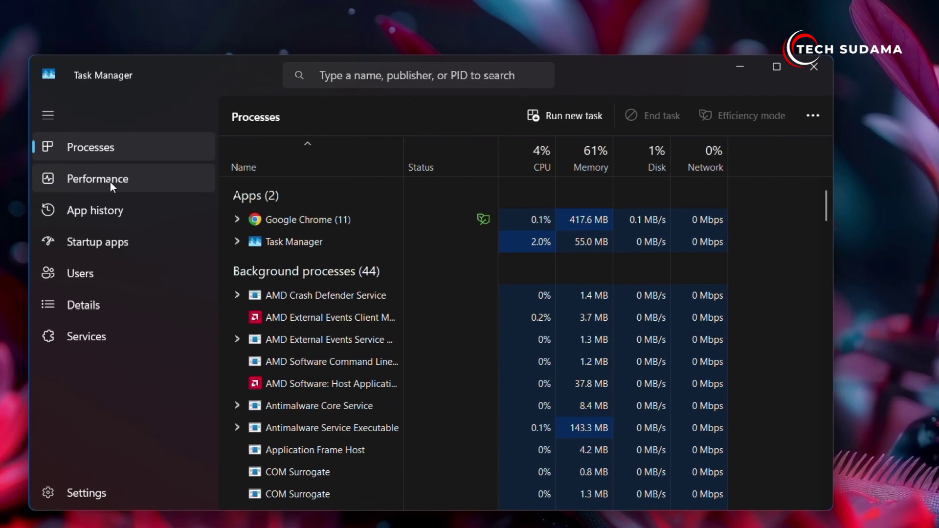
{"action": "left_click", "coordinate": [129, 180]}
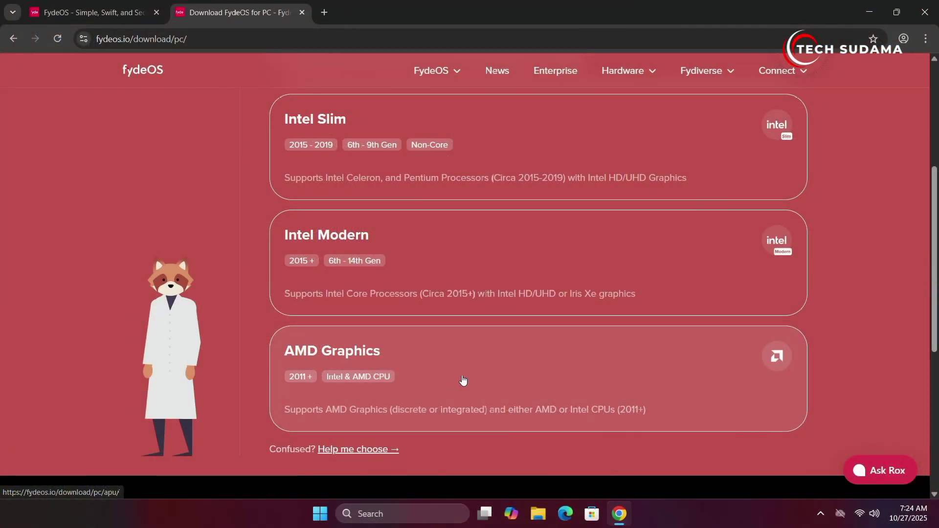
{"action": "scroll", "coordinate": [463, 380], "scroll_direction": "up", "scroll_amount": 1}
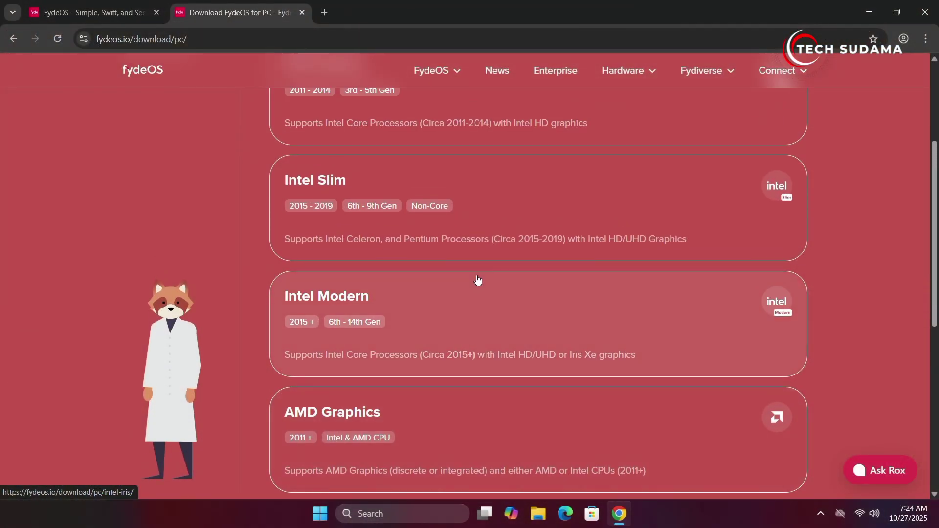
{"action": "scroll", "coordinate": [476, 281], "scroll_direction": "up", "scroll_amount": 2}
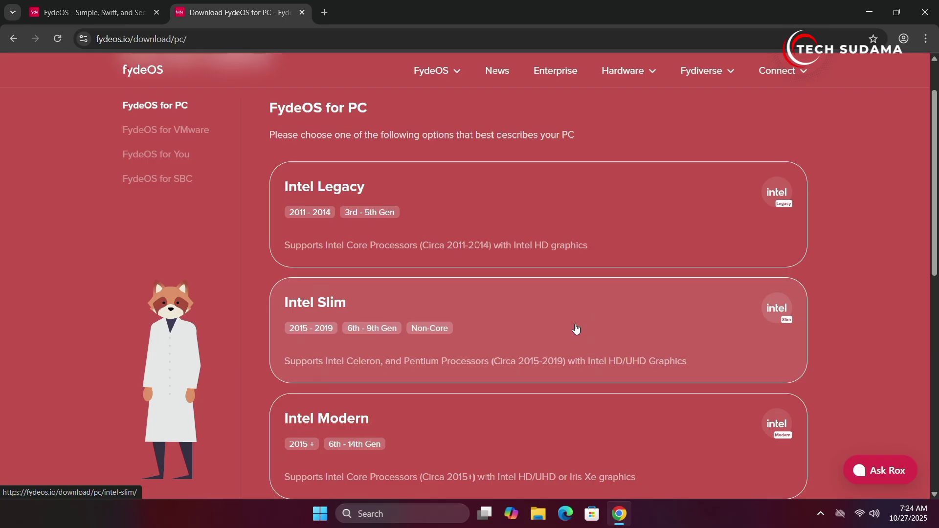
{"action": "scroll", "coordinate": [616, 331], "scroll_direction": "down", "scroll_amount": 1}
{"action": "scroll", "coordinate": [616, 331], "scroll_direction": "down", "scroll_amount": 1}
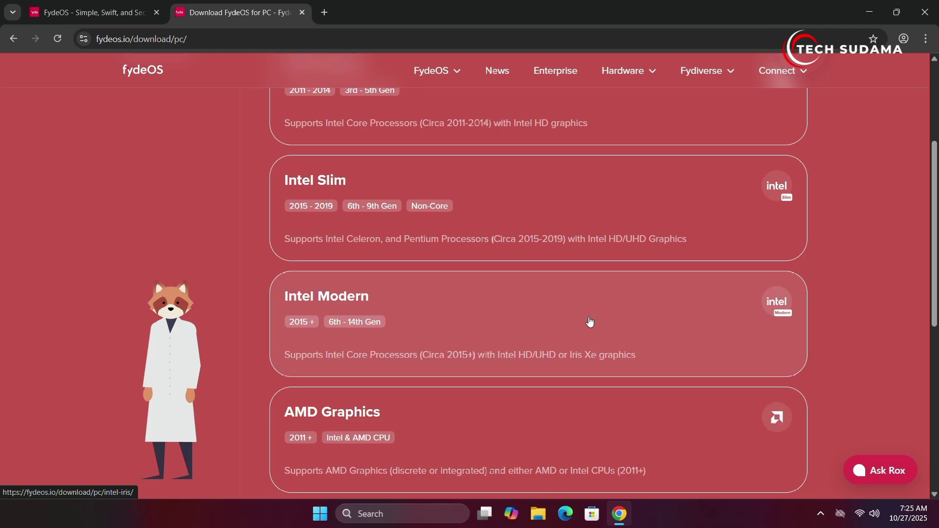
{"action": "scroll", "coordinate": [608, 326], "scroll_direction": "down", "scroll_amount": 1}
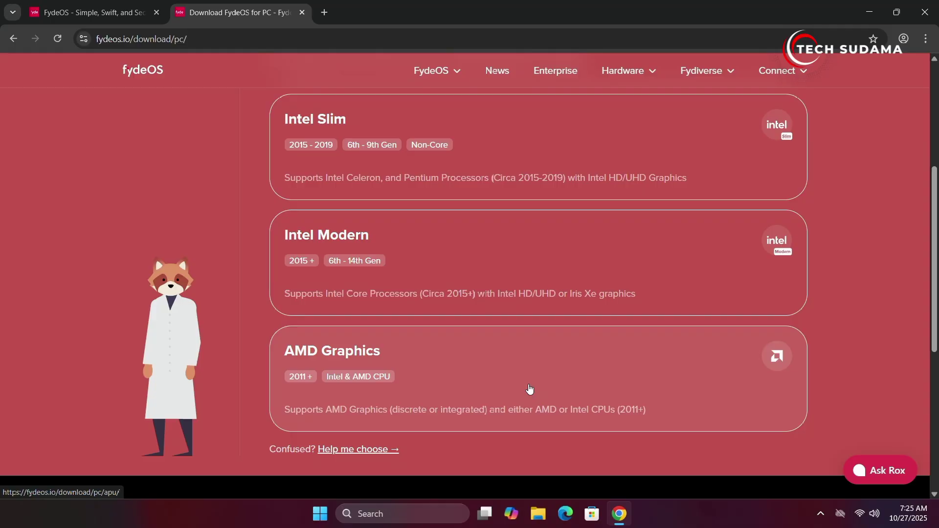
Start the official FydeOS v21.0 AMD Graphics download and watch its progress in download history
{"action": "left_click", "coordinate": [534, 372]}
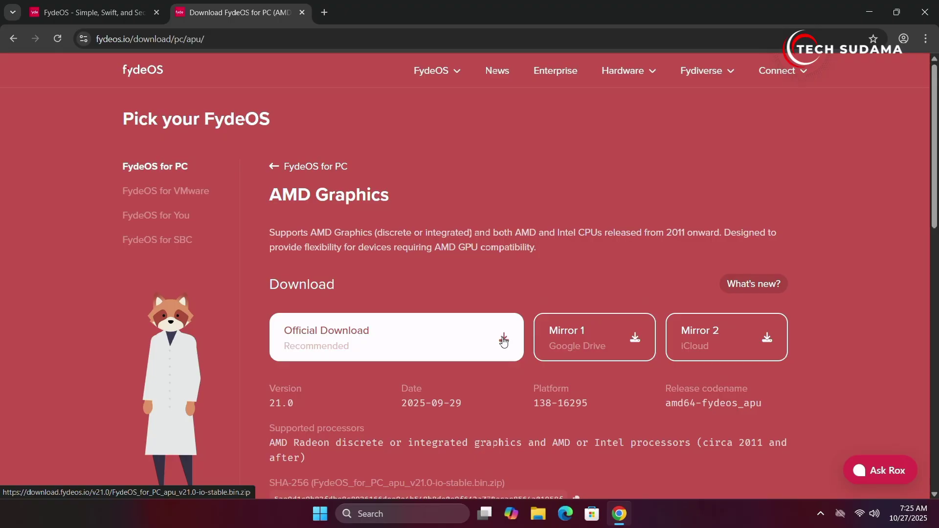
{"action": "left_click", "coordinate": [504, 340]}
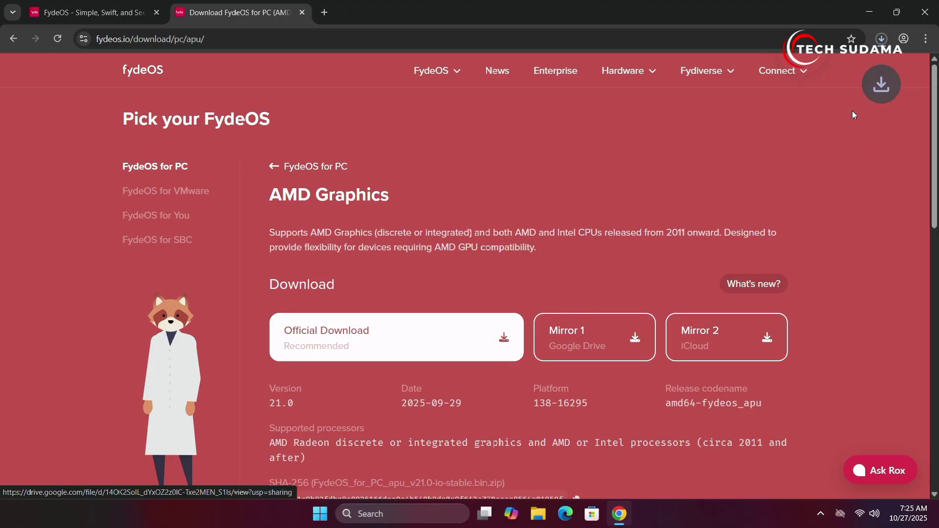
{"action": "left_click", "coordinate": [881, 38]}
{"action": "left_click", "coordinate": [734, 196]}
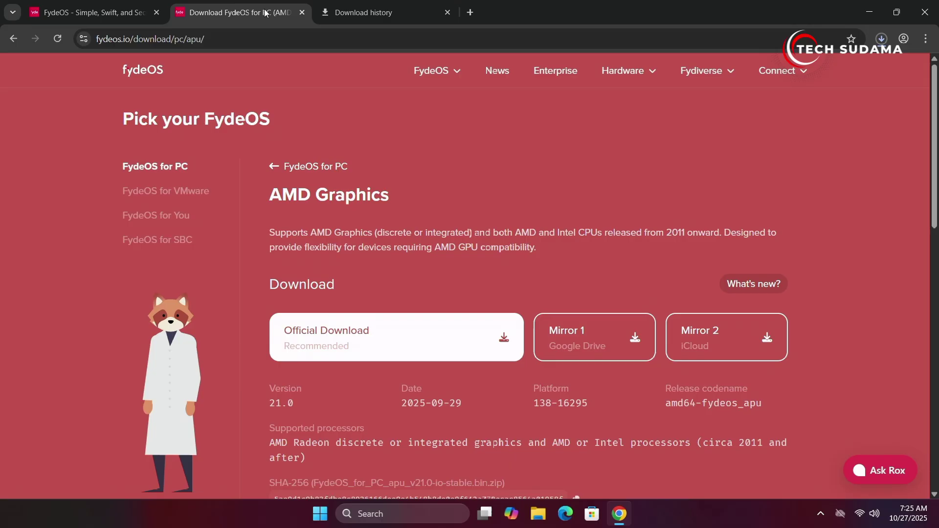
Download rufus-4.11.exe (Windows x64) from rufus.ie, dismissing the ad, and confirm it in download history
{"action": "left_click", "coordinate": [367, 14]}
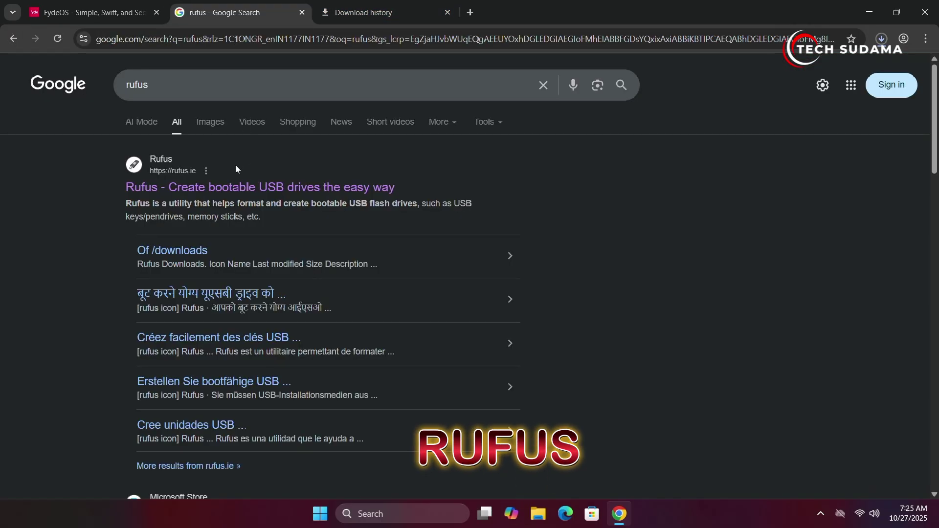
{"action": "left_click", "coordinate": [238, 192]}
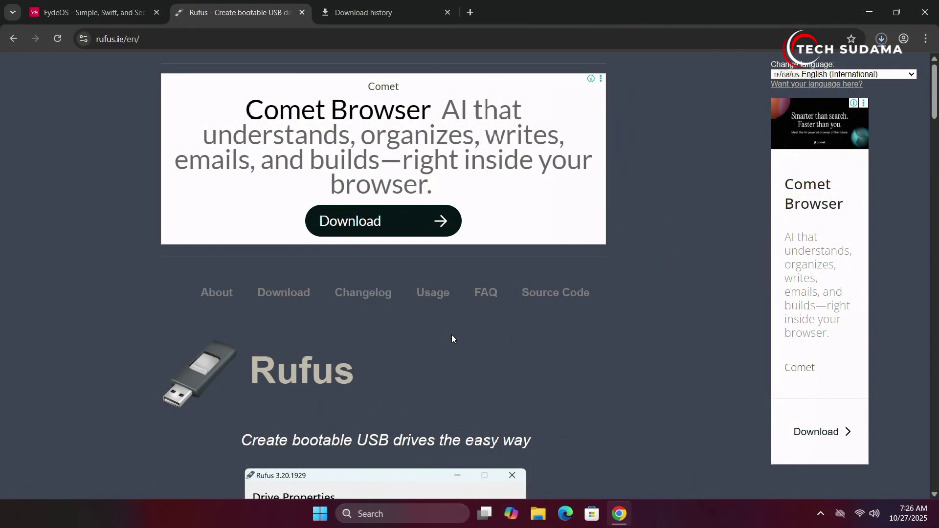
{"action": "scroll", "coordinate": [452, 337], "scroll_direction": "down", "scroll_amount": 5}
{"action": "scroll", "coordinate": [451, 337], "scroll_direction": "down", "scroll_amount": 3}
{"action": "scroll", "coordinate": [440, 330], "scroll_direction": "down", "scroll_amount": 3}
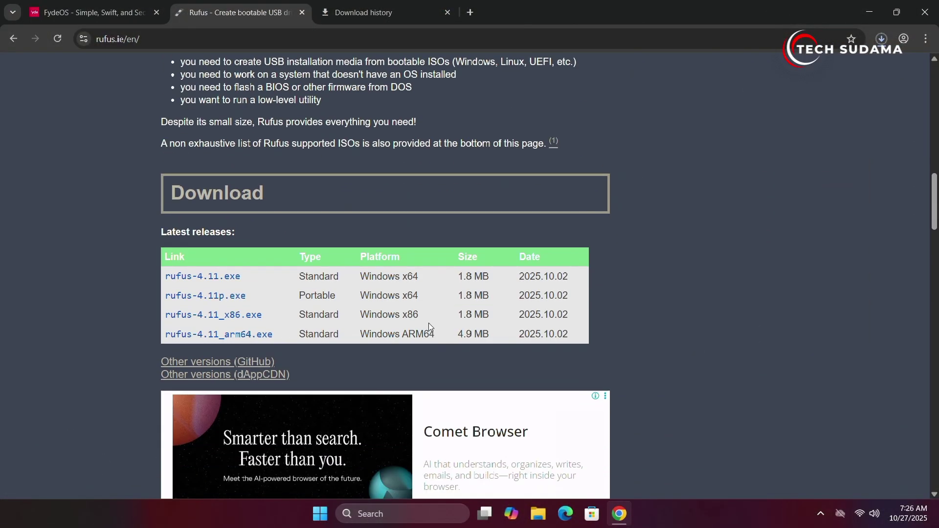
{"action": "left_click", "coordinate": [193, 278]}
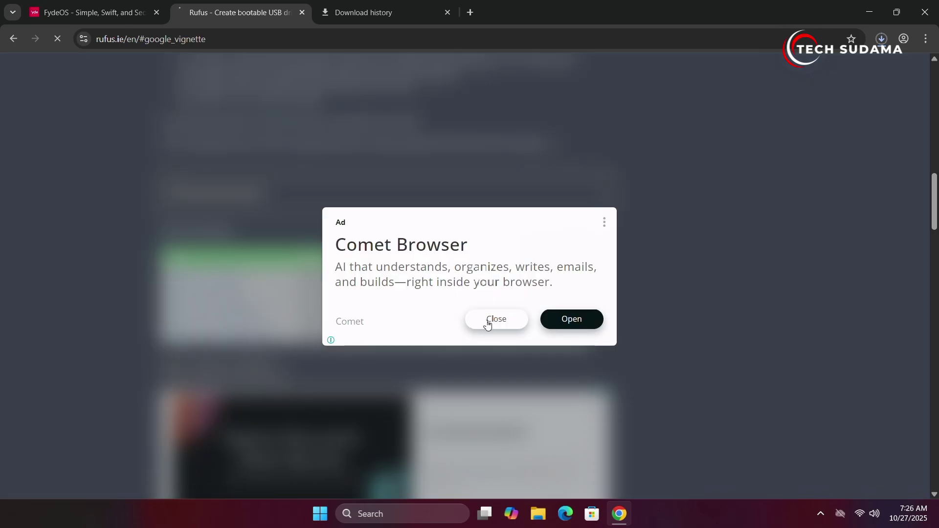
{"action": "left_click", "coordinate": [488, 324]}
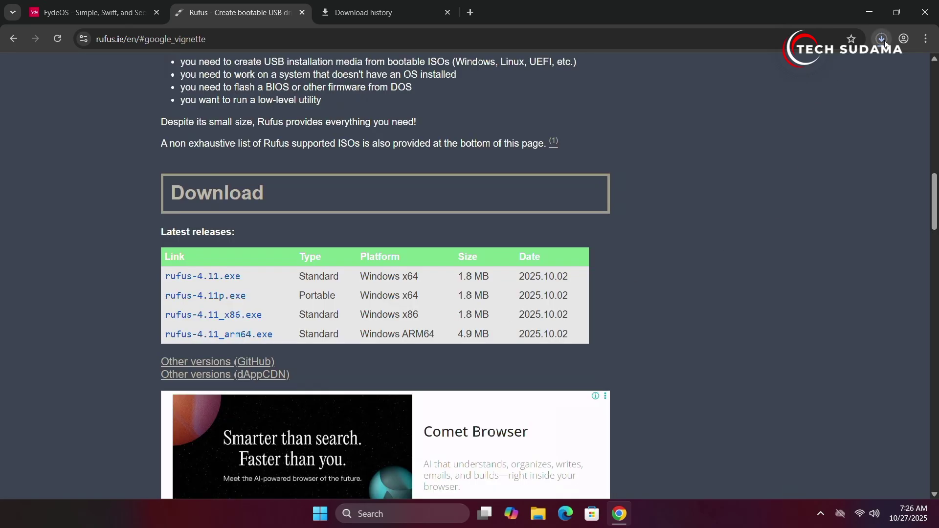
{"action": "left_click", "coordinate": [394, 11]}
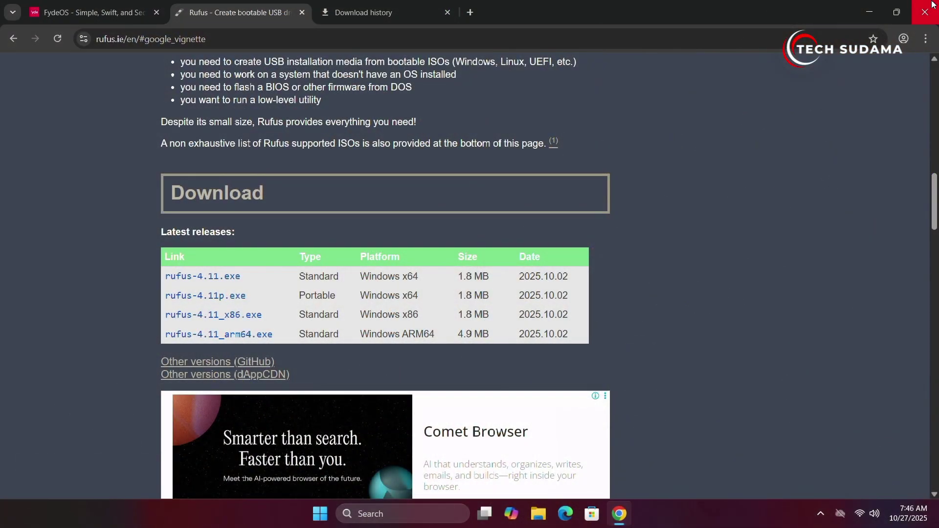
Close Chrome and launch rufus-4.11 from the Downloads folder in File Explorer
{"action": "left_click", "coordinate": [927, 10]}
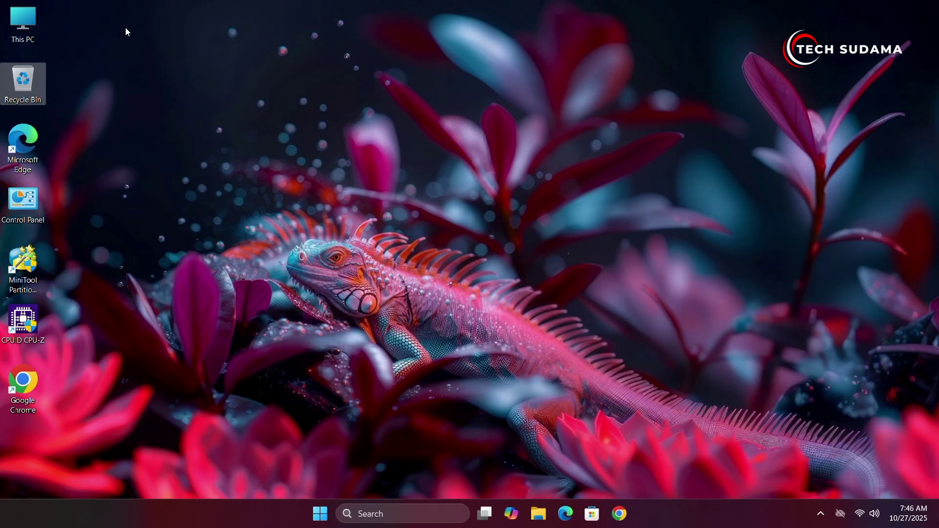
{"action": "double_click", "coordinate": [22, 16]}
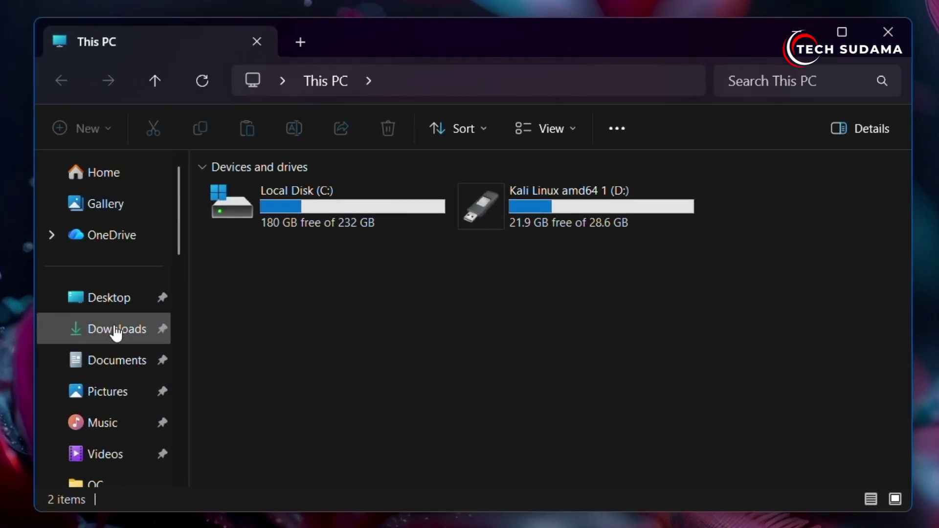
{"action": "left_click", "coordinate": [116, 334]}
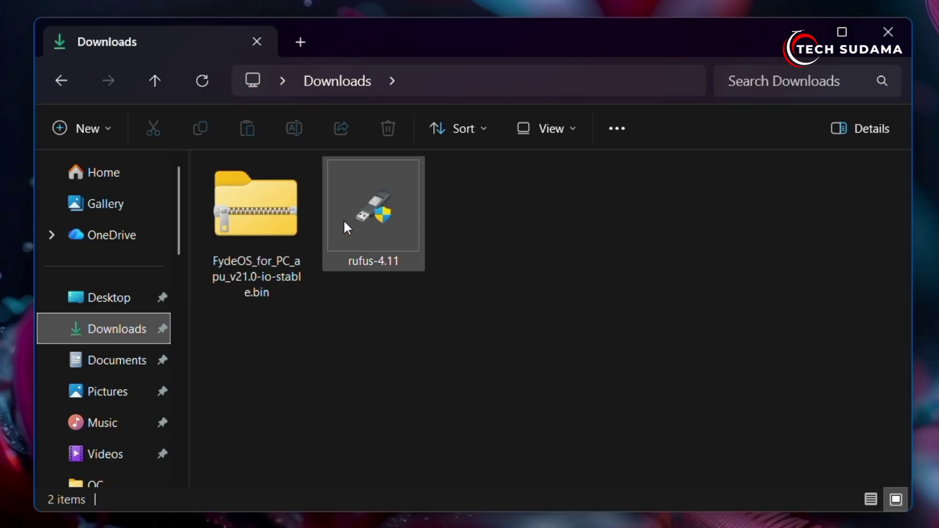
{"action": "left_click", "coordinate": [371, 212]}
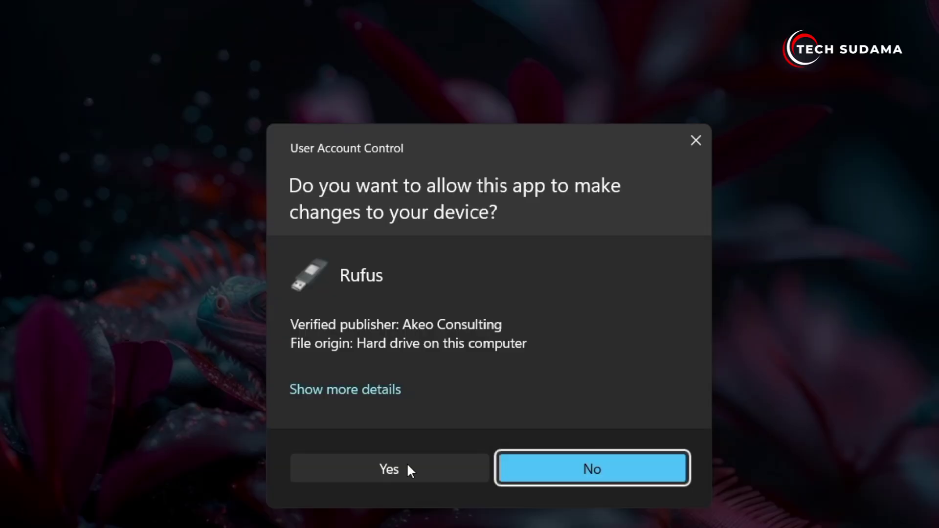
Approve the UAC prompt and drag the FydeOS v21.0 zip into Rufus as the boot image
{"action": "left_click", "coordinate": [407, 466]}
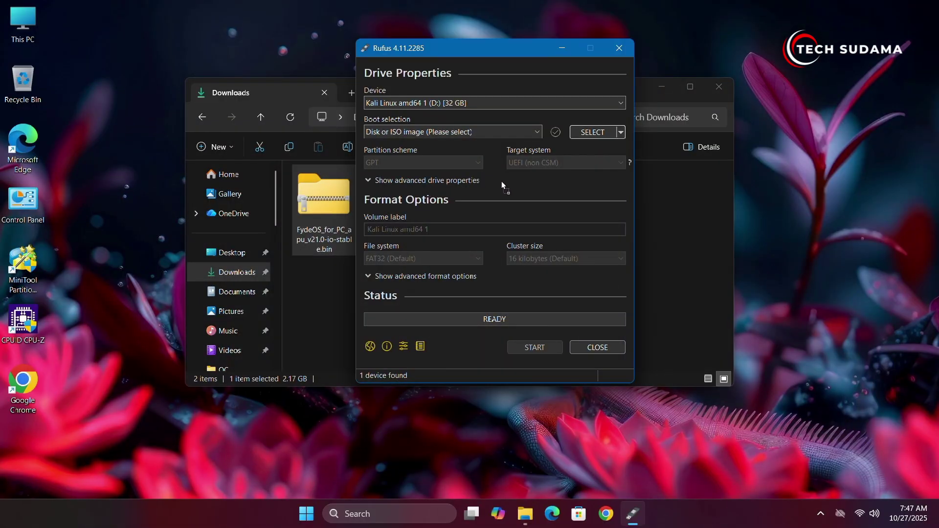
{"action": "left_click_drag", "start_coordinate": [502, 183], "coordinate": [501, 181]}
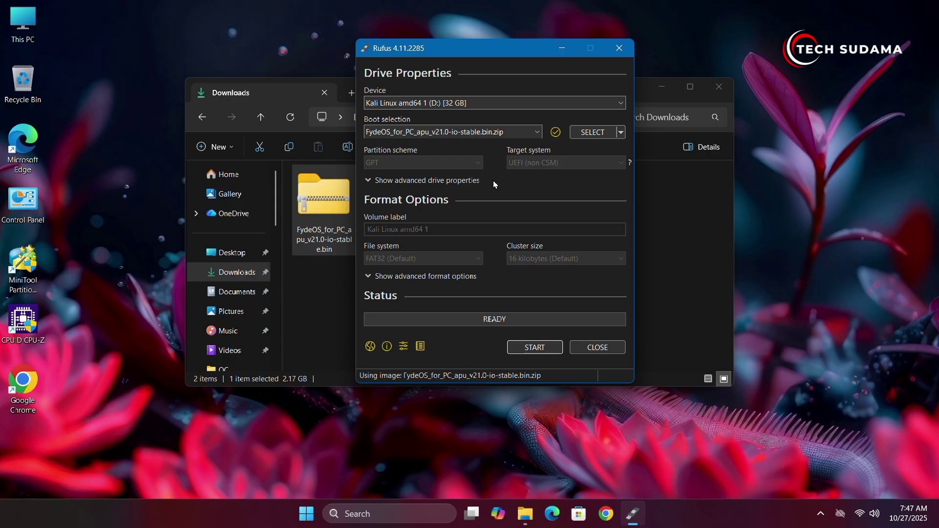
Accept the DBX update, write FydeOS to the 32 GB USB drive, then close Rufus
{"action": "left_click", "coordinate": [662, 86]}
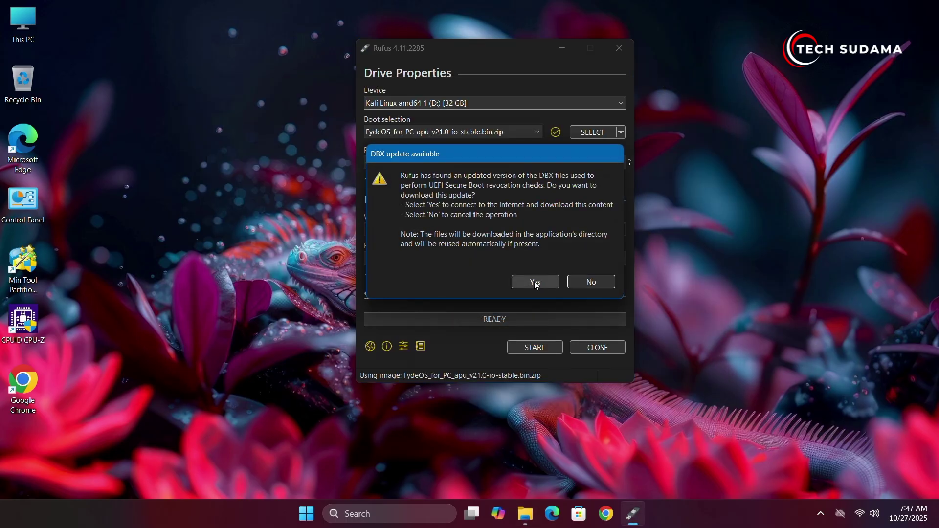
{"action": "left_click", "coordinate": [535, 283]}
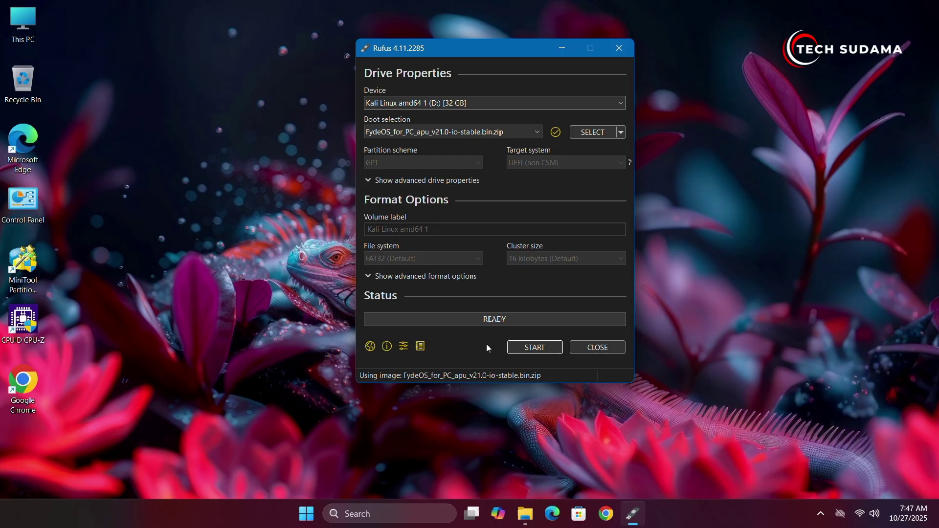
{"action": "left_click", "coordinate": [533, 349]}
{"action": "left_click", "coordinate": [533, 235]}
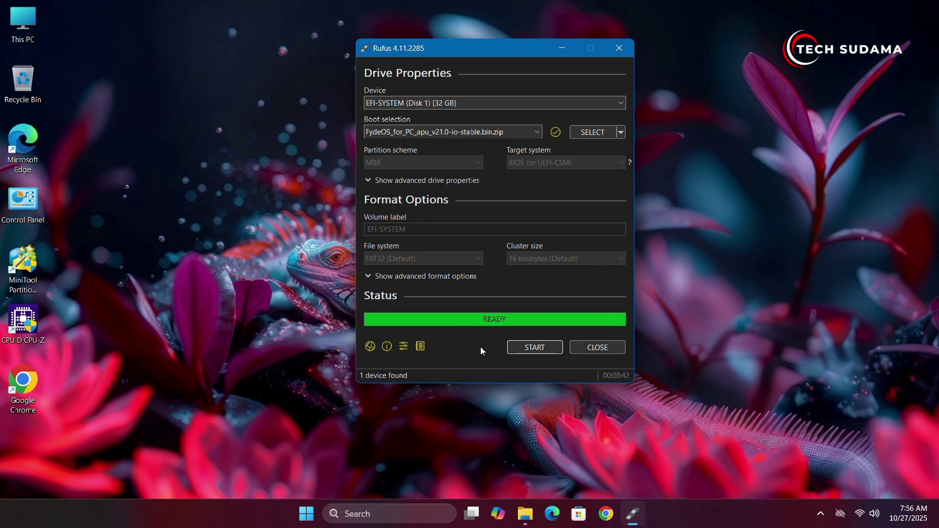
{"action": "left_click", "coordinate": [599, 349]}
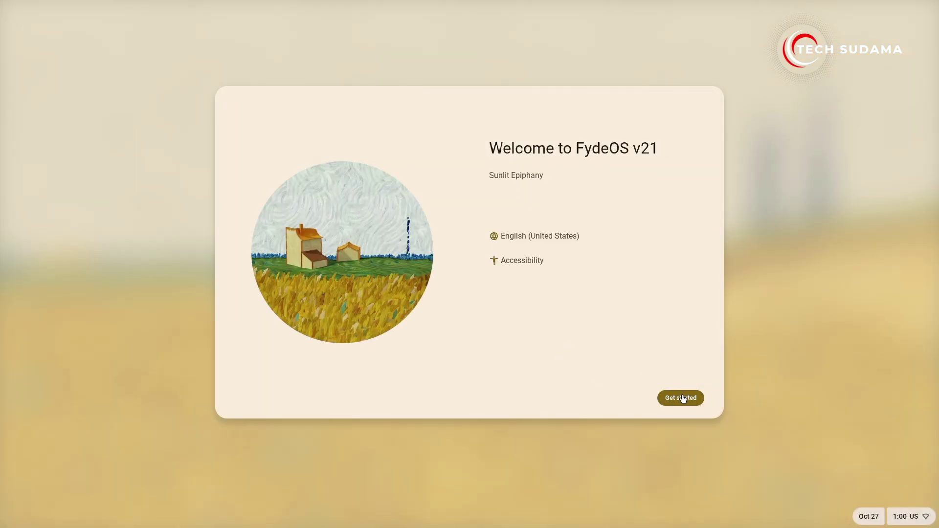
Choose Install FydeOS with full disk installation and install onto /dev/nvme0n1 (232.9G)
{"action": "left_click", "coordinate": [679, 398]}
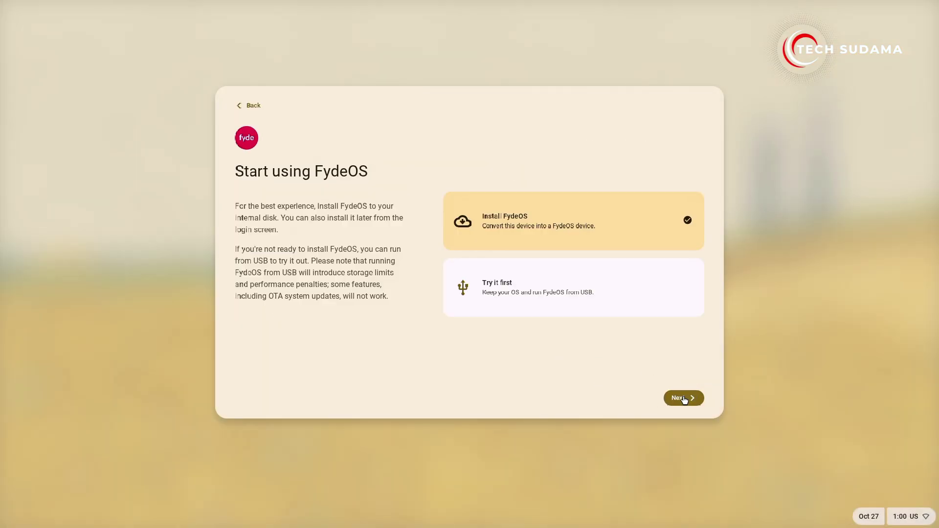
{"action": "left_click", "coordinate": [529, 290]}
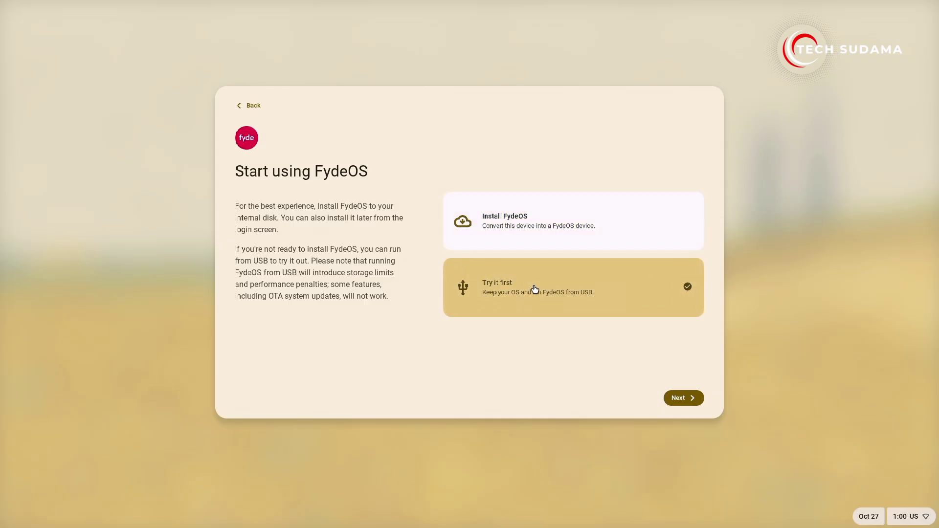
{"action": "left_click", "coordinate": [564, 229]}
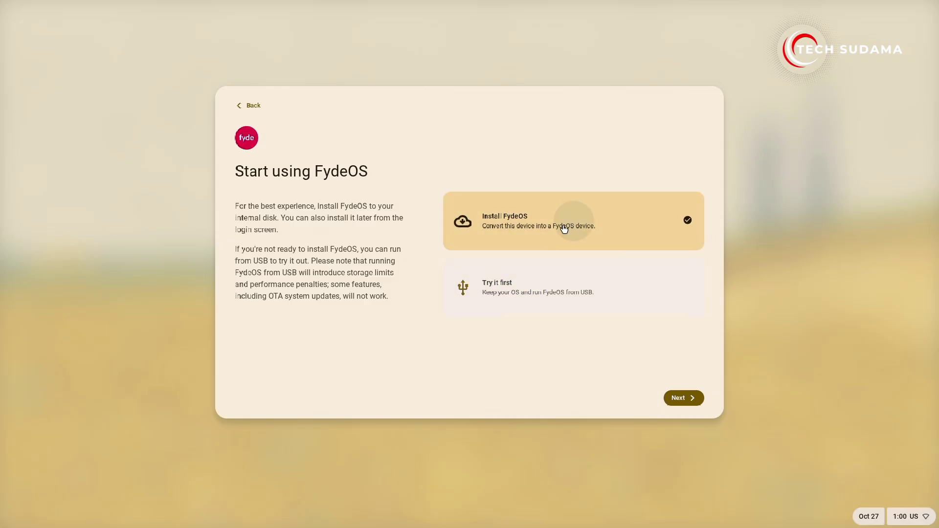
{"action": "left_click", "coordinate": [677, 397]}
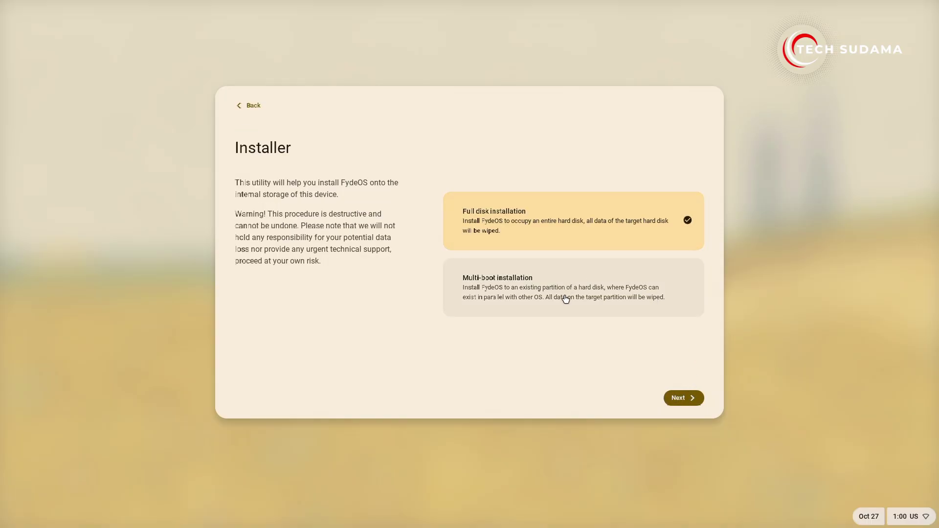
{"action": "left_click", "coordinate": [568, 296]}
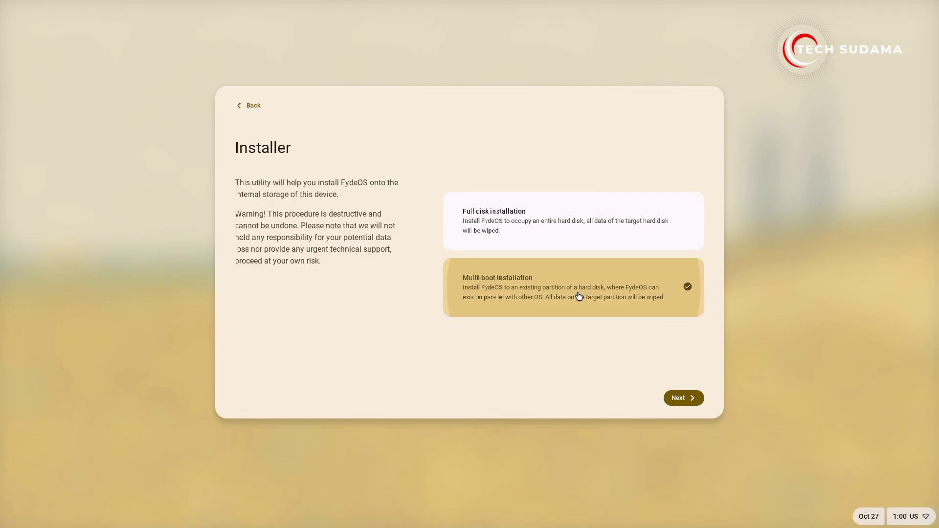
{"action": "left_click", "coordinate": [579, 231]}
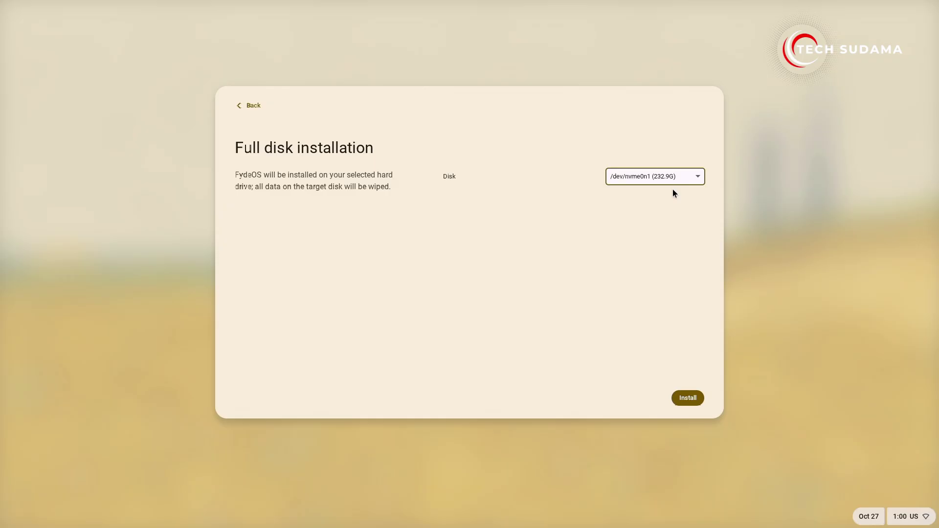
{"action": "left_click", "coordinate": [690, 399]}
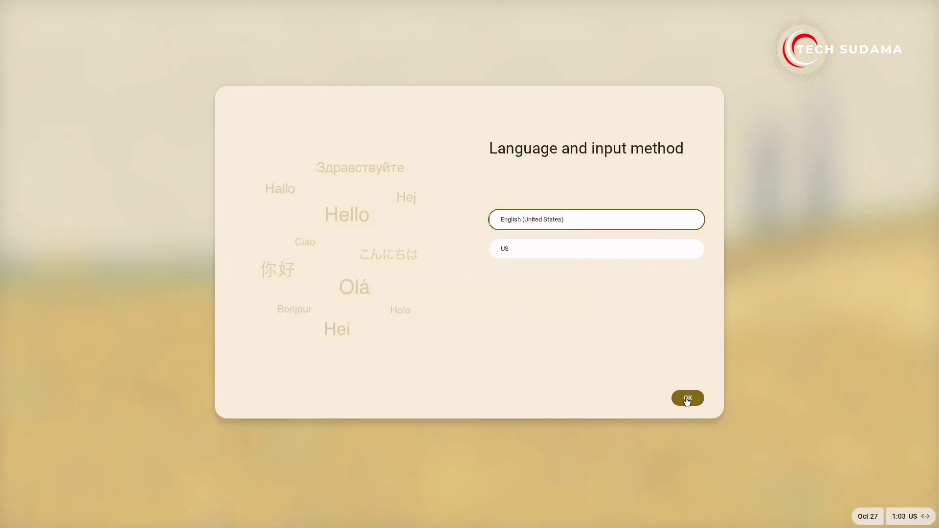
Keep English (United States) with US keyboard and accept the privacy statement
{"action": "left_click", "coordinate": [688, 399]}
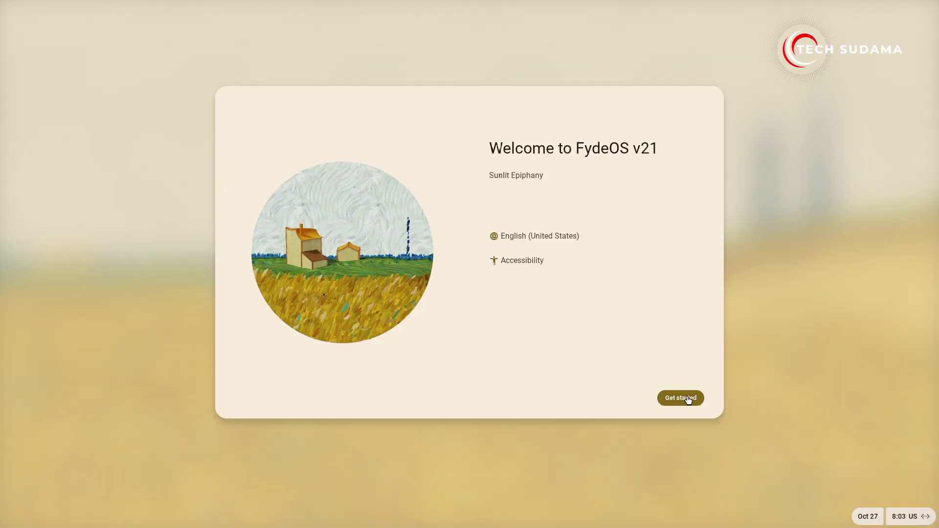
{"action": "left_click", "coordinate": [681, 398]}
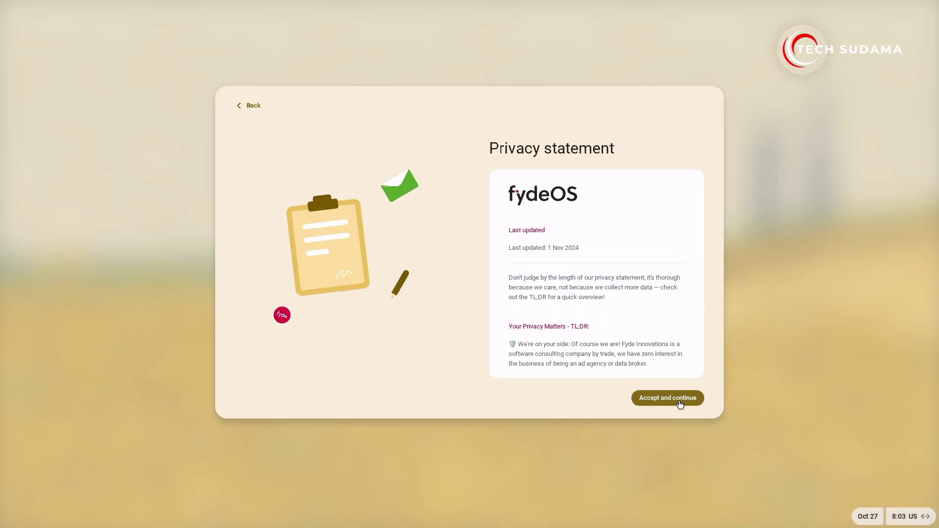
{"action": "left_click", "coordinate": [680, 403]}
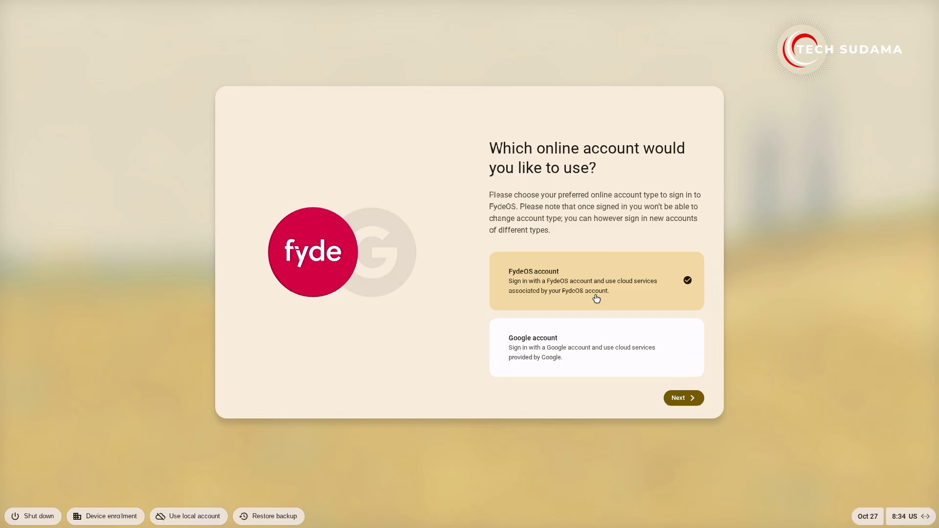
Choose a Google account set up for personal use and proceed to sign-in
{"action": "left_click", "coordinate": [601, 356]}
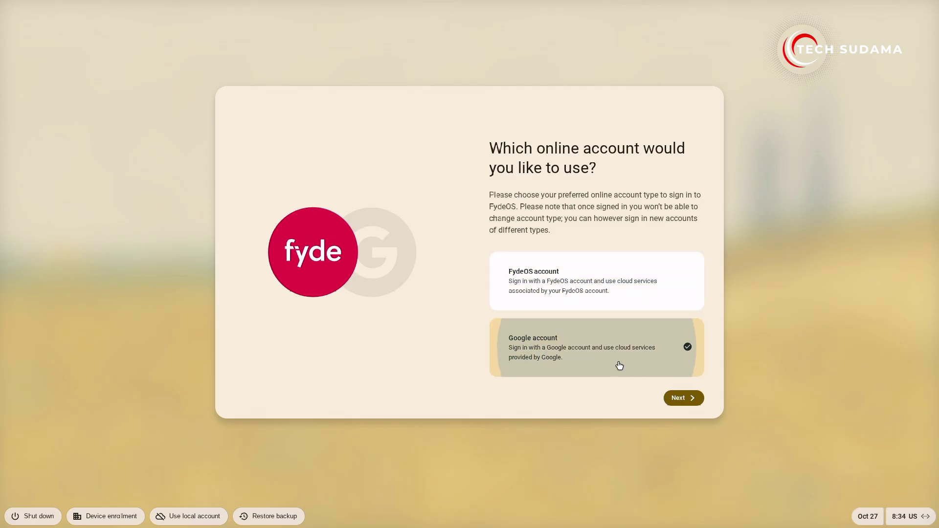
{"action": "left_click", "coordinate": [676, 402]}
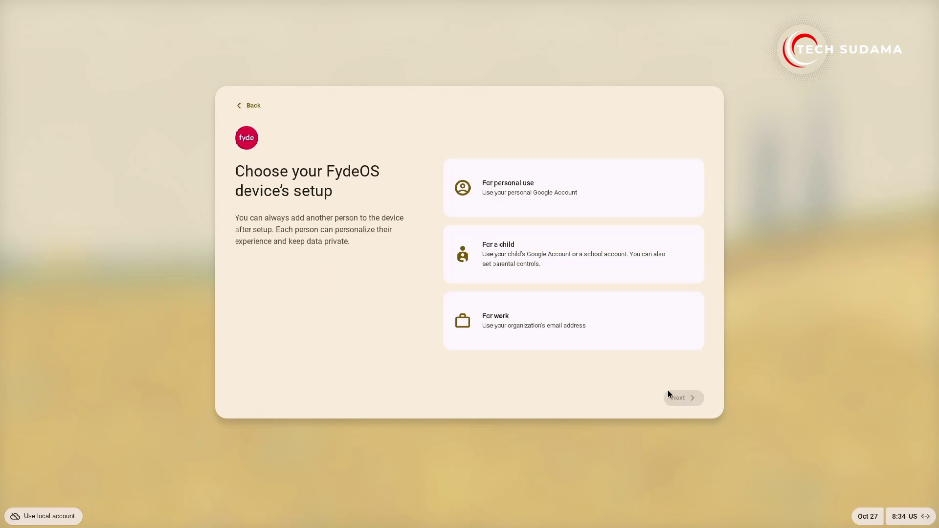
{"action": "left_click", "coordinate": [579, 203]}
{"action": "left_click", "coordinate": [690, 399]}
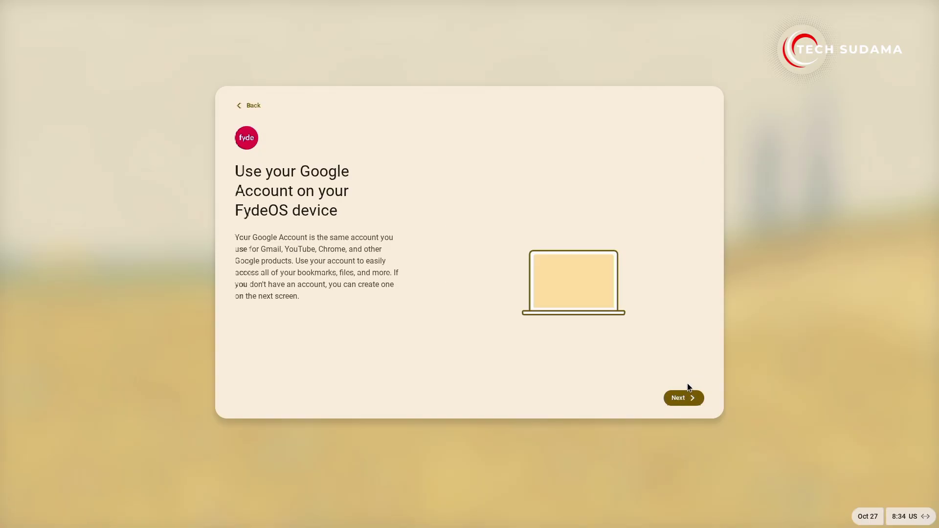
{"action": "left_click", "coordinate": [684, 403]}
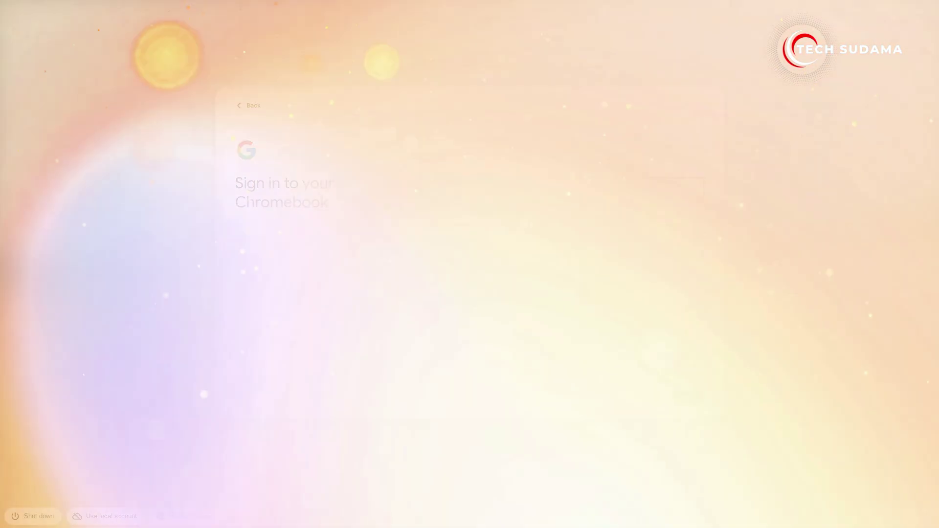
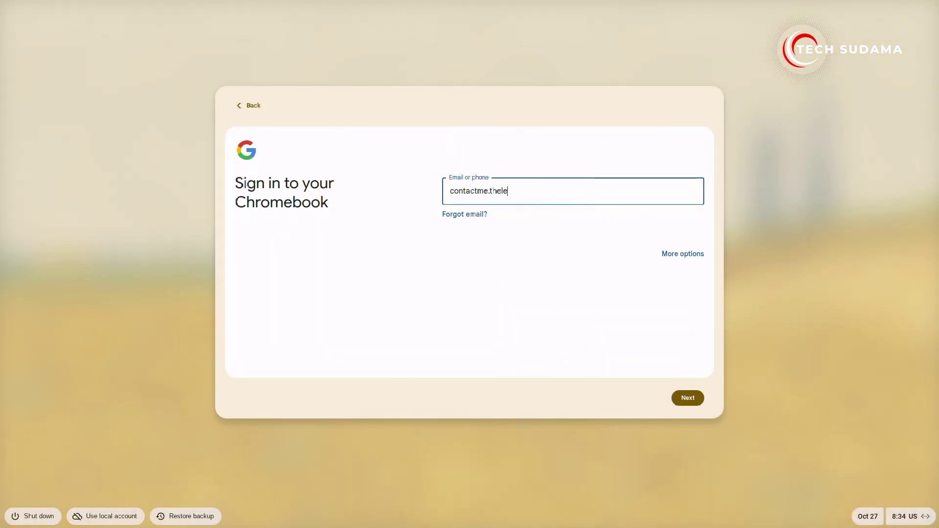
Submit the Google account email and password to sign in
{"action": "left_click", "coordinate": [693, 397]}
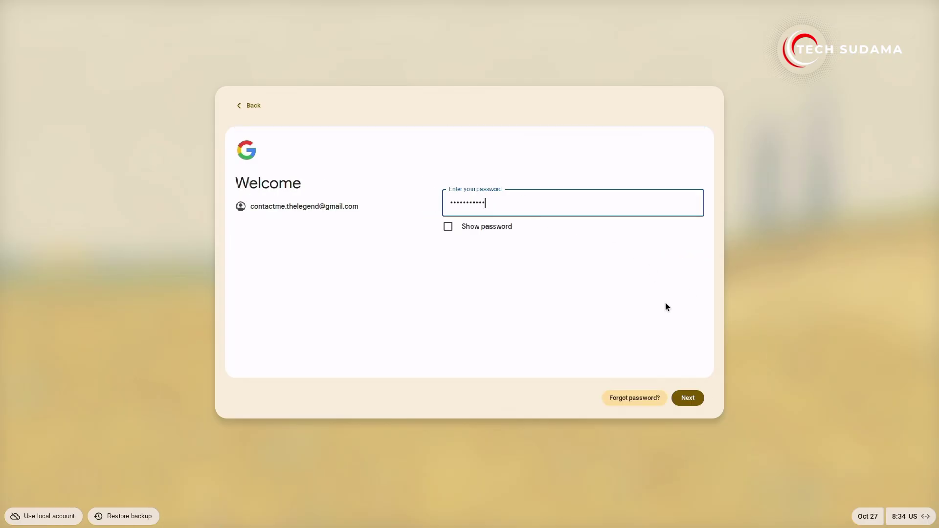
{"action": "left_click", "coordinate": [690, 396]}
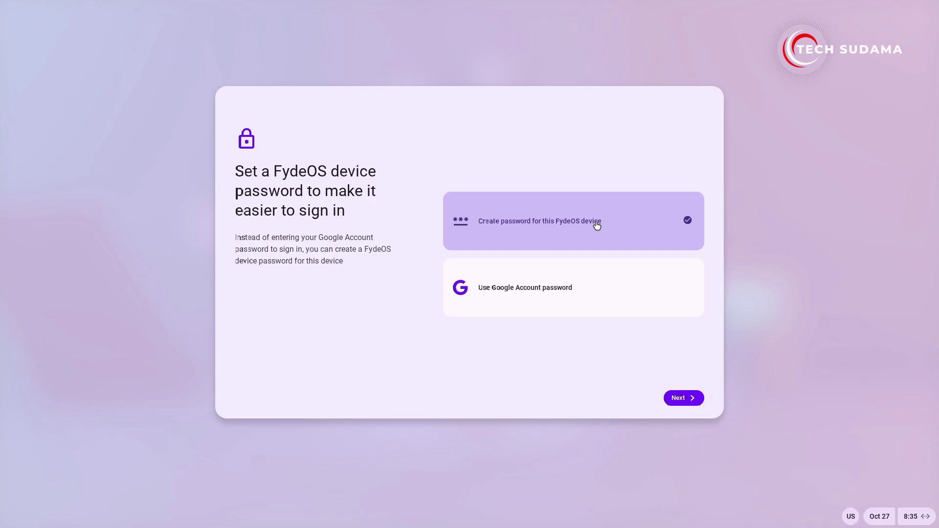
Choose the Google Account password for sign-in and skip the FydeOS AI introduction
{"action": "left_click", "coordinate": [612, 303]}
{"action": "left_click", "coordinate": [684, 400]}
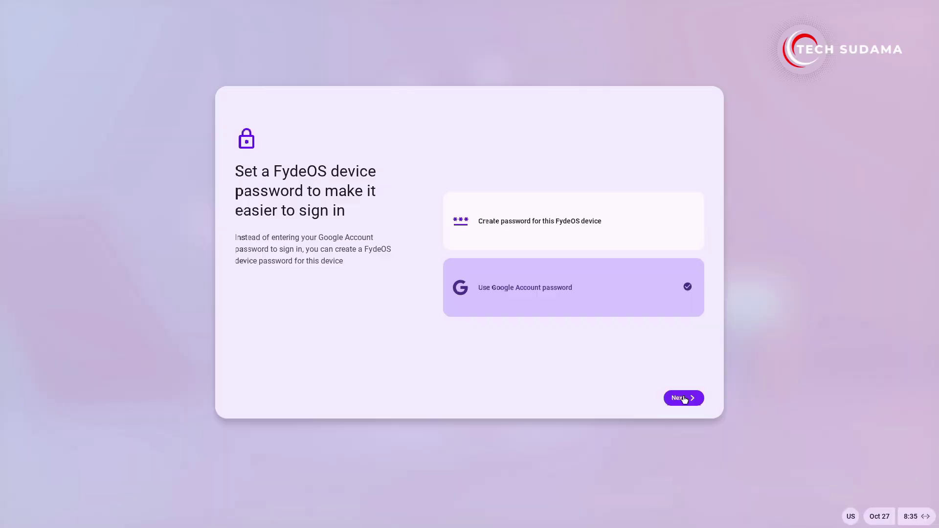
{"action": "left_click", "coordinate": [688, 400]}
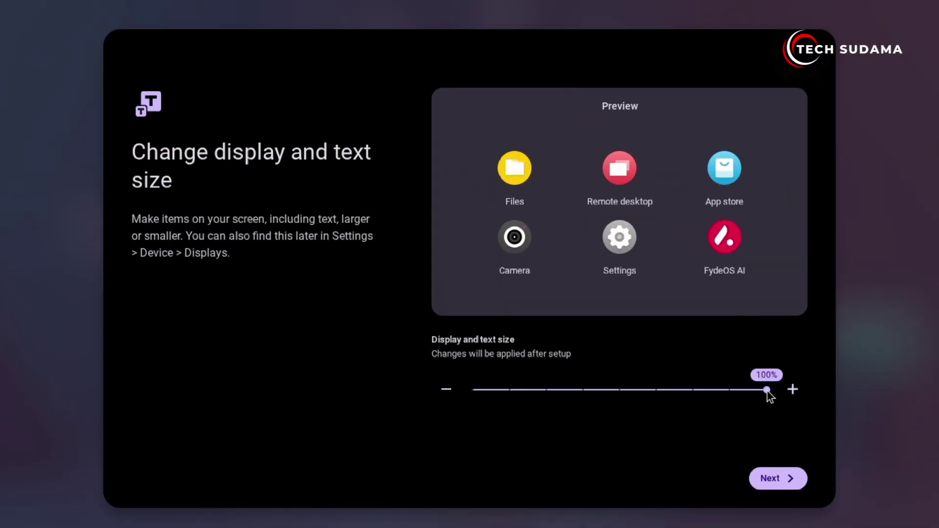
Set display size to 90%, keep the Auto theme, and decline the newsletter and improvement plan
{"action": "mouse_move", "coordinate": [766, 389]}
{"action": "left_mouse_down"}
{"action": "mouse_move", "coordinate": [656, 390]}
{"action": "mouse_move", "coordinate": [766, 410]}
{"action": "left_mouse_up"}
{"action": "left_click", "coordinate": [777, 488]}
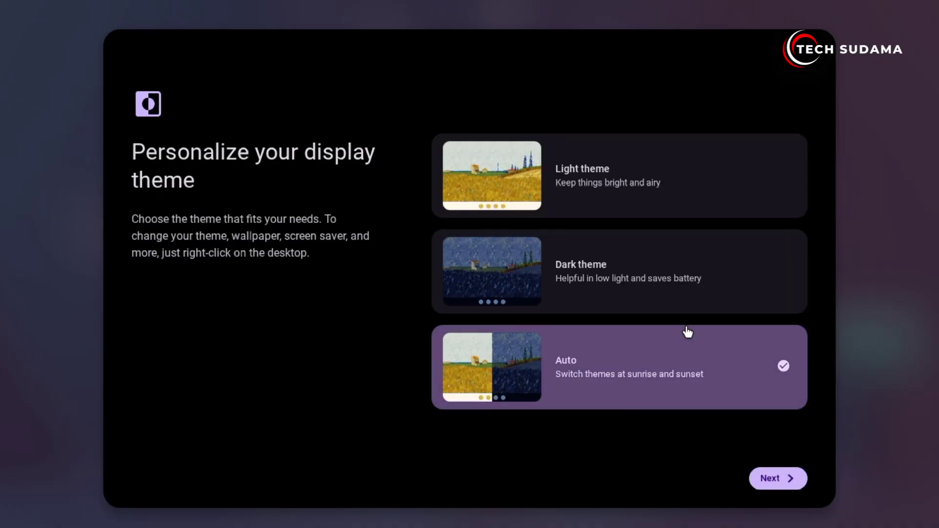
{"action": "left_click", "coordinate": [777, 489]}
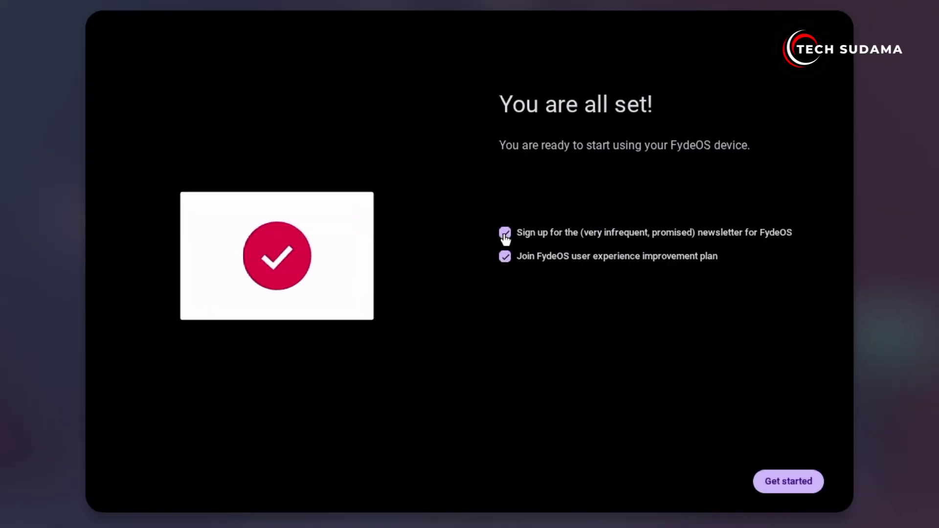
{"action": "left_click", "coordinate": [504, 233]}
{"action": "left_click", "coordinate": [504, 256]}
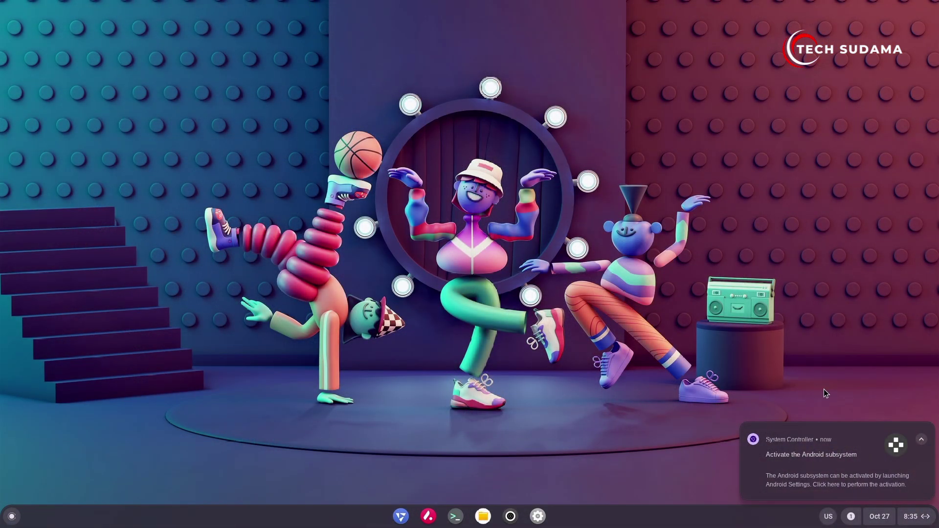
Open Settings to the About FydeOS page and highlight the v21.0 edition text
{"action": "left_click", "coordinate": [538, 516]}
{"action": "left_click", "coordinate": [256, 451]}
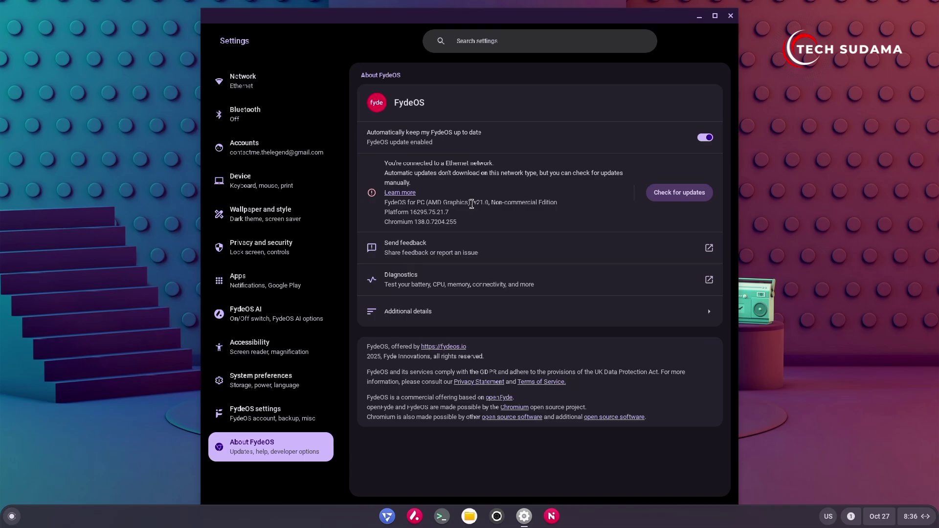
{"action": "left_click_drag", "start_coordinate": [471, 204], "coordinate": [505, 210]}
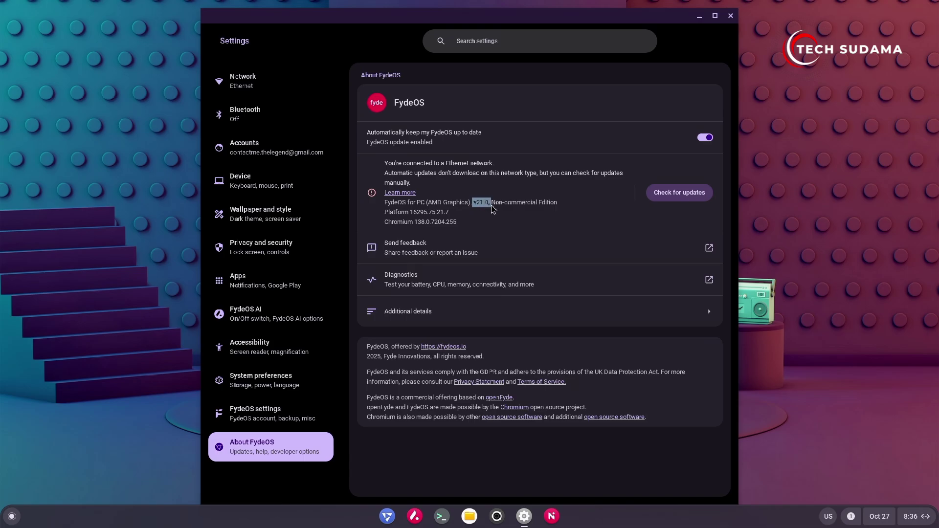